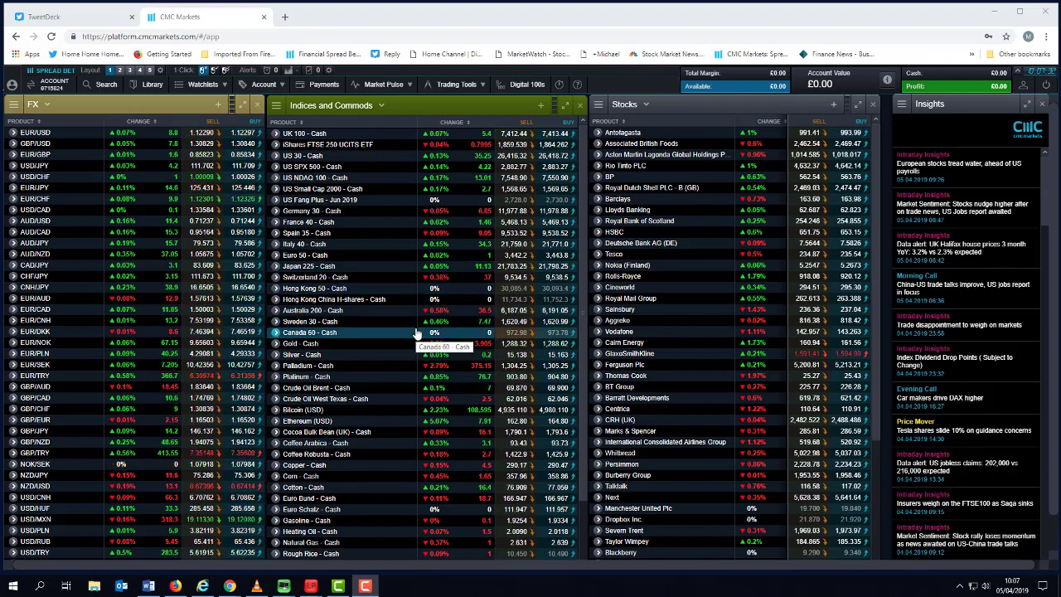
# Open the Germany 30 - Cash chart from the Indices and Commods watchlist and enlarge its window over the watchlists
pyautogui.doubleClick(317, 210)
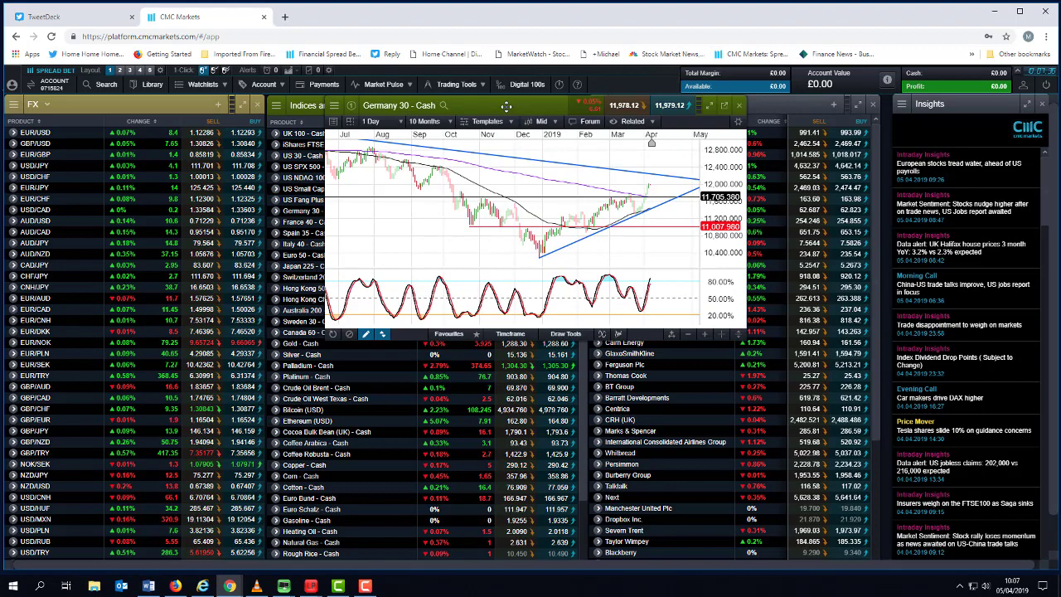
pyautogui.moveTo(504, 108); pyautogui.dragTo(387, 204)
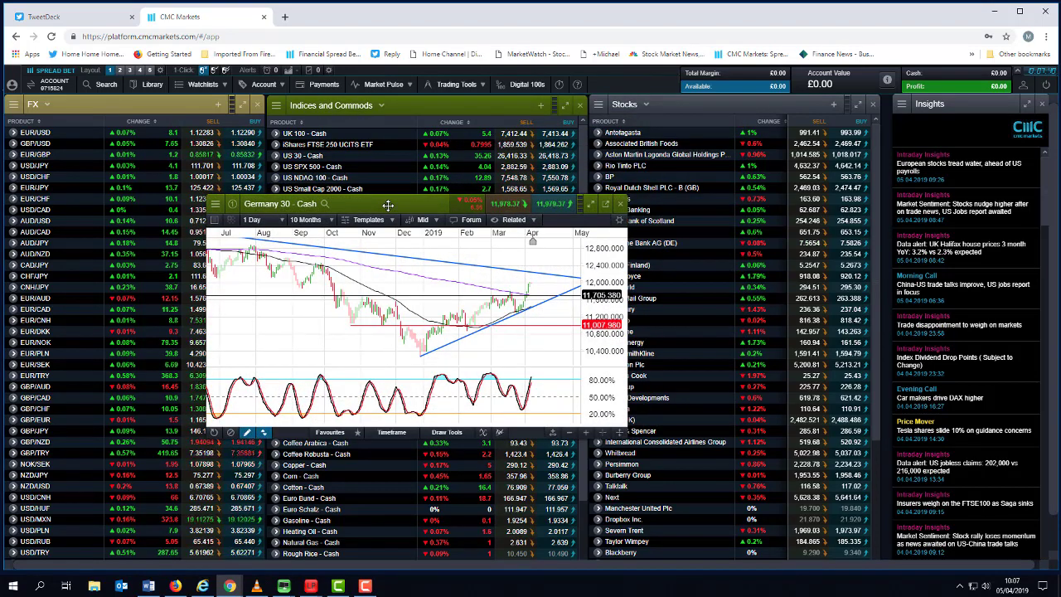
pyautogui.moveTo(387, 204); pyautogui.dragTo(332, 172)
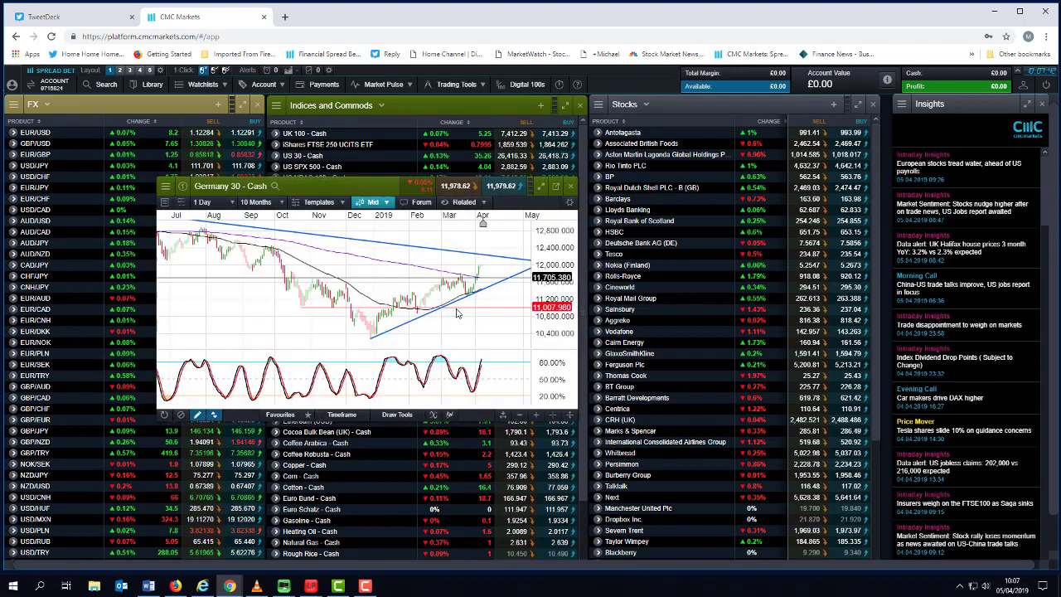
pyautogui.moveTo(580, 419); pyautogui.dragTo(772, 502)
pyautogui.scroll(-1, 599, 323)
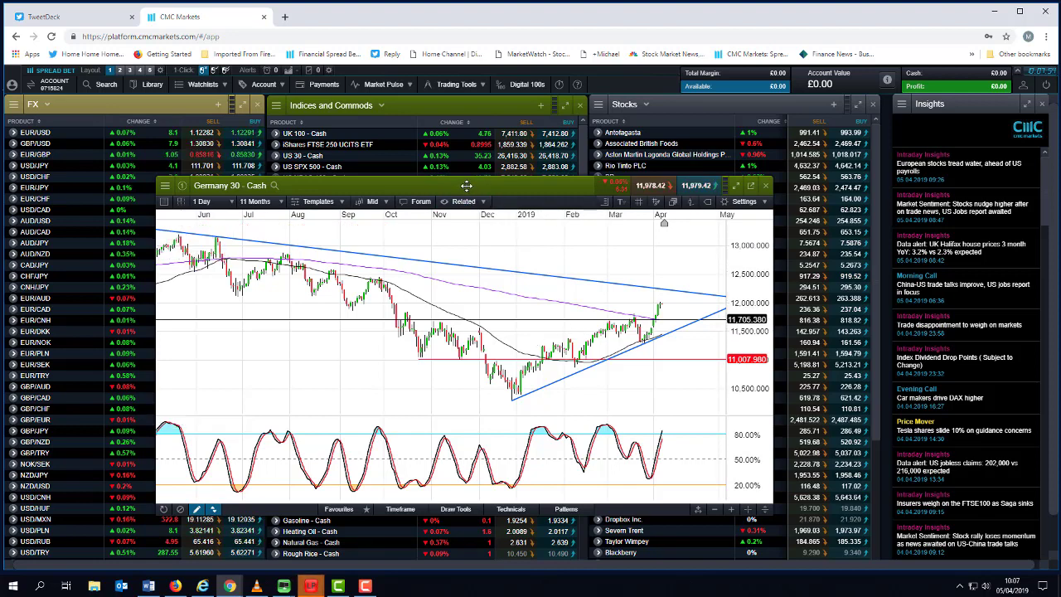
pyautogui.moveTo(467, 186); pyautogui.dragTo(485, 176)
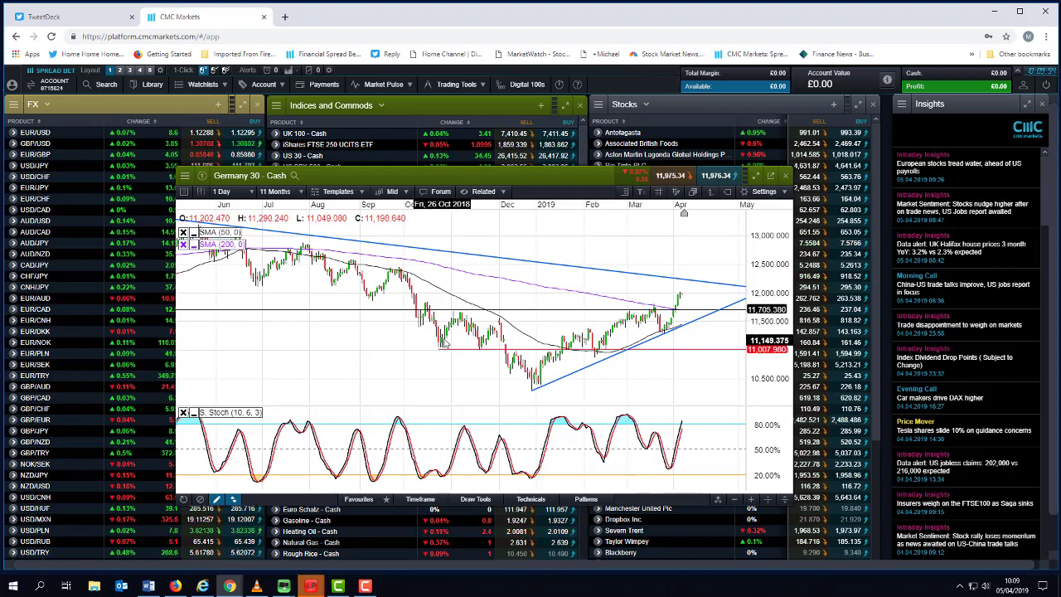
# Examine Germany 30 daily prices against the moving averages, trendlines and support levels over spans up to 2 years, and close the chart
pyautogui.scroll(1, 453, 334)
pyautogui.scroll(2, 453, 334)
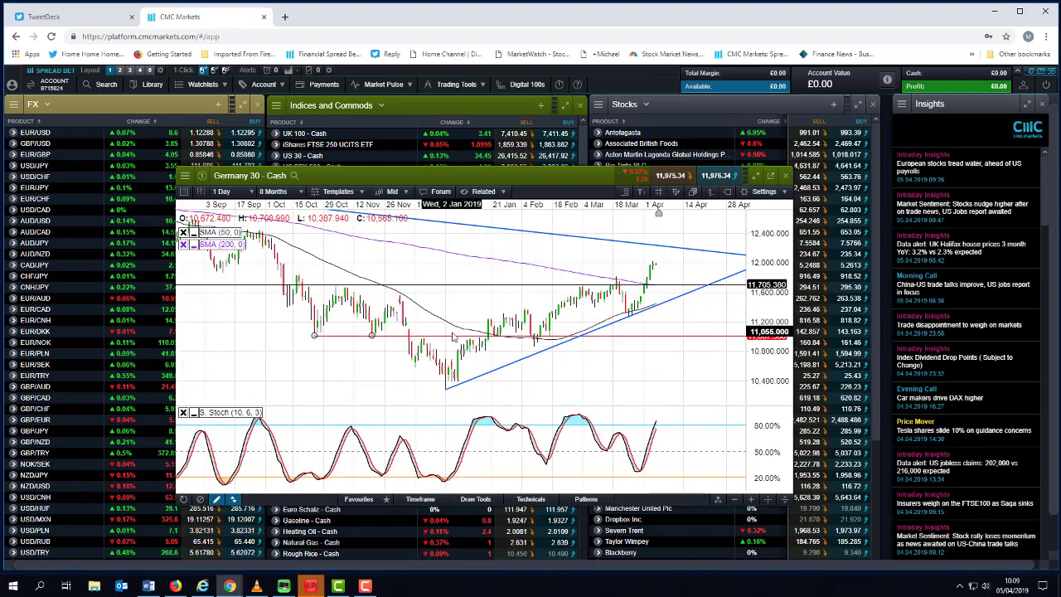
pyautogui.scroll(-1, 454, 334)
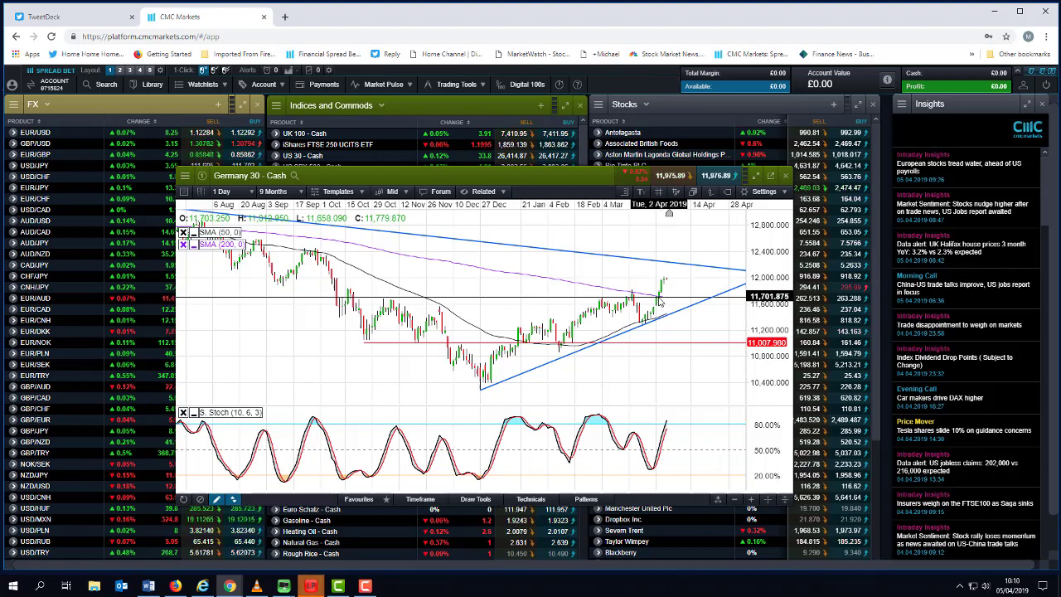
pyautogui.scroll(-5, 590, 313)
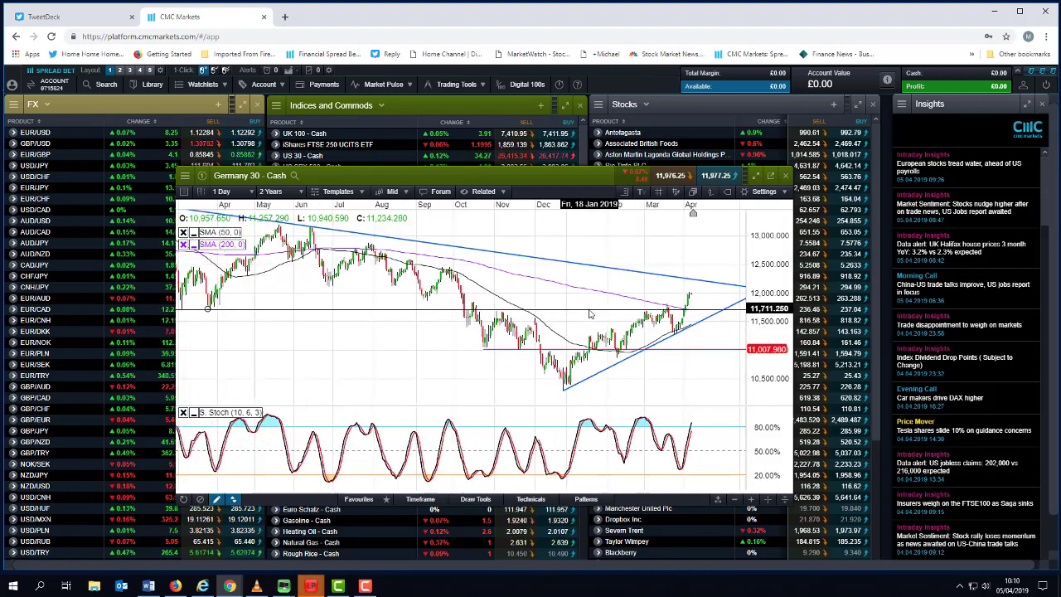
pyautogui.scroll(-3, 590, 314)
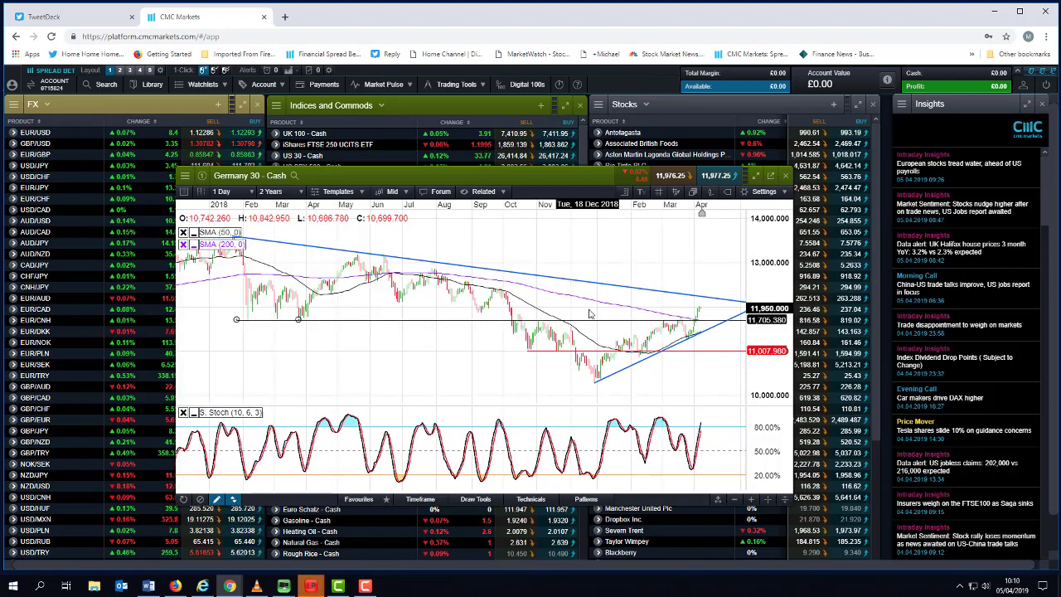
pyautogui.scroll(-1, 590, 313)
pyautogui.scroll(-1, 587, 308)
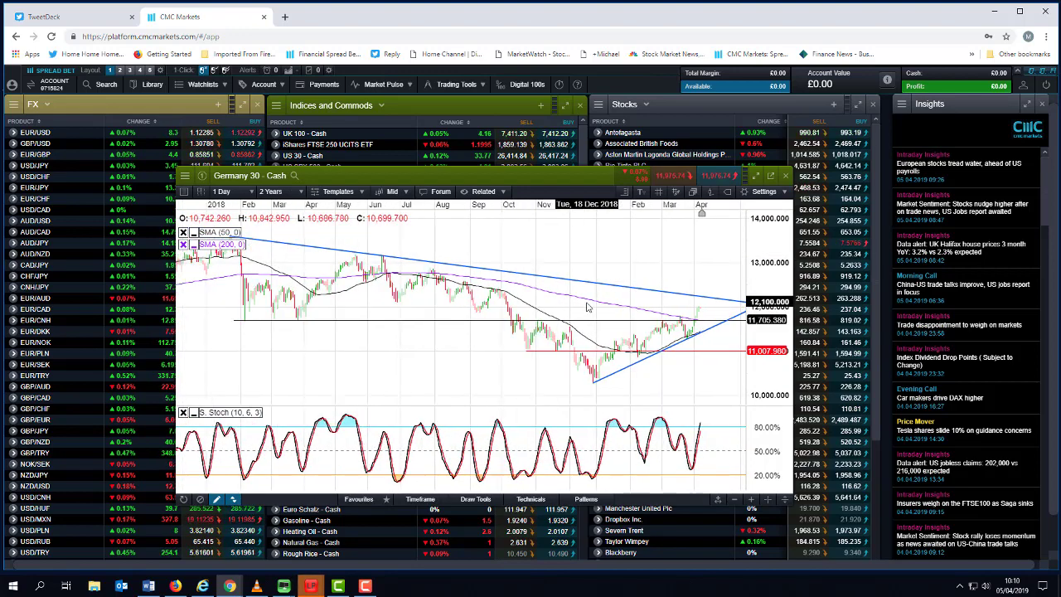
pyautogui.scroll(1, 587, 307)
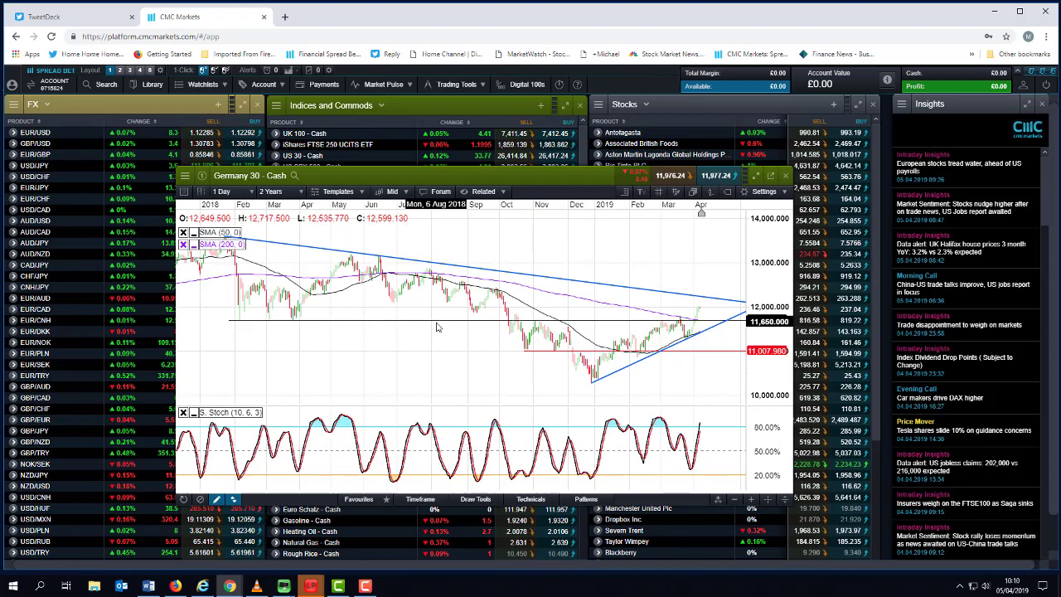
pyautogui.scroll(-1, 438, 328)
pyautogui.scroll(3, 435, 331)
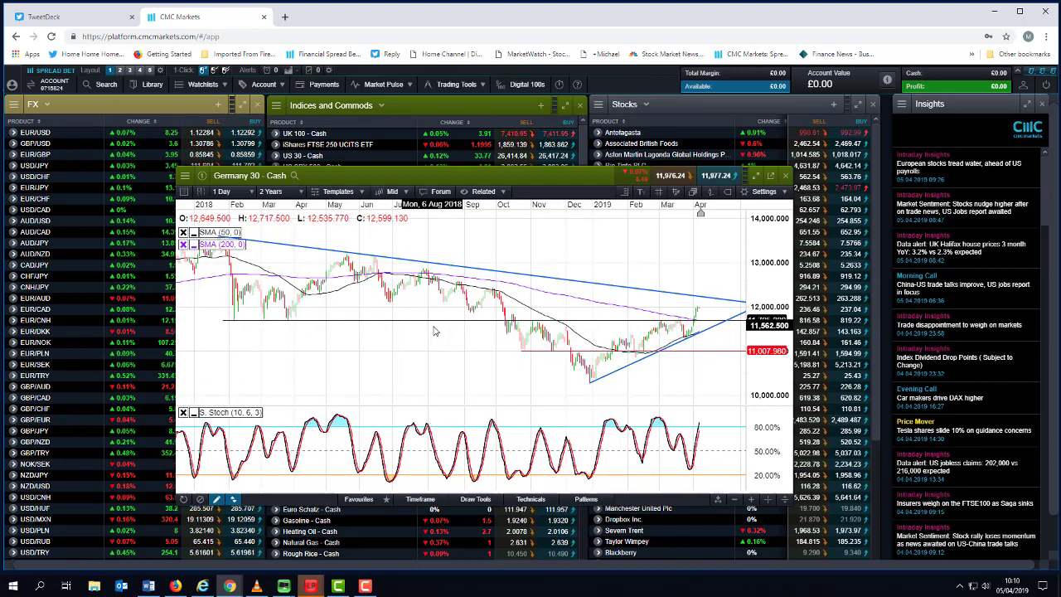
pyautogui.scroll(5, 435, 331)
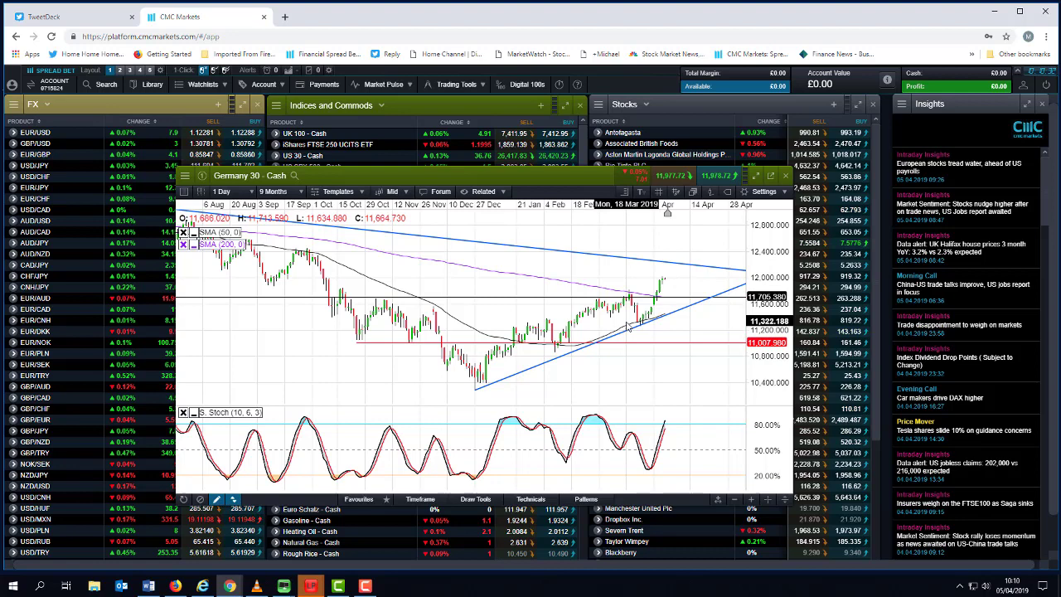
pyautogui.scroll(2, 647, 274)
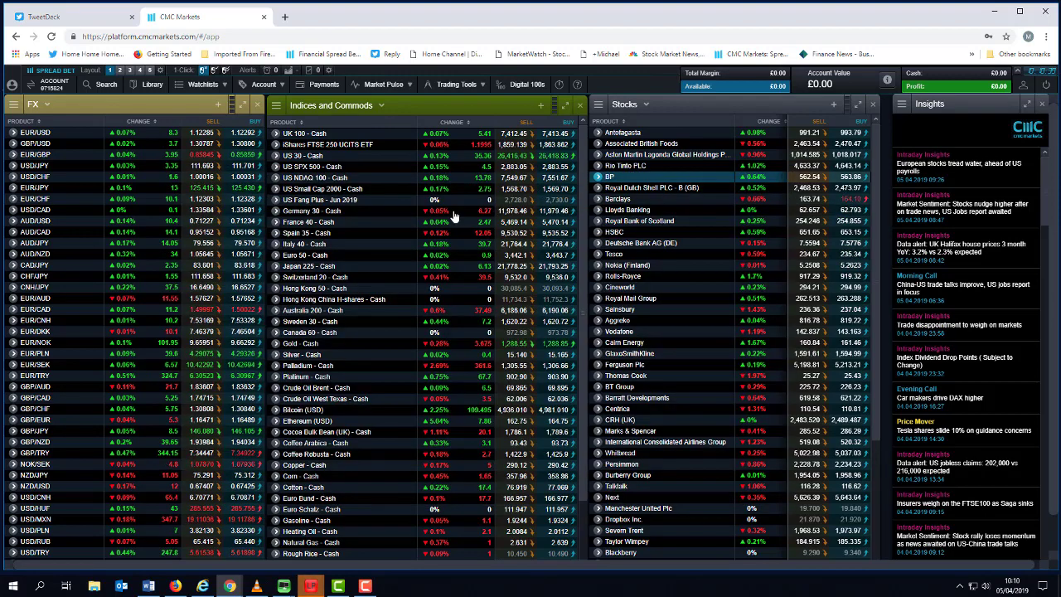
pyautogui.click(785, 176)
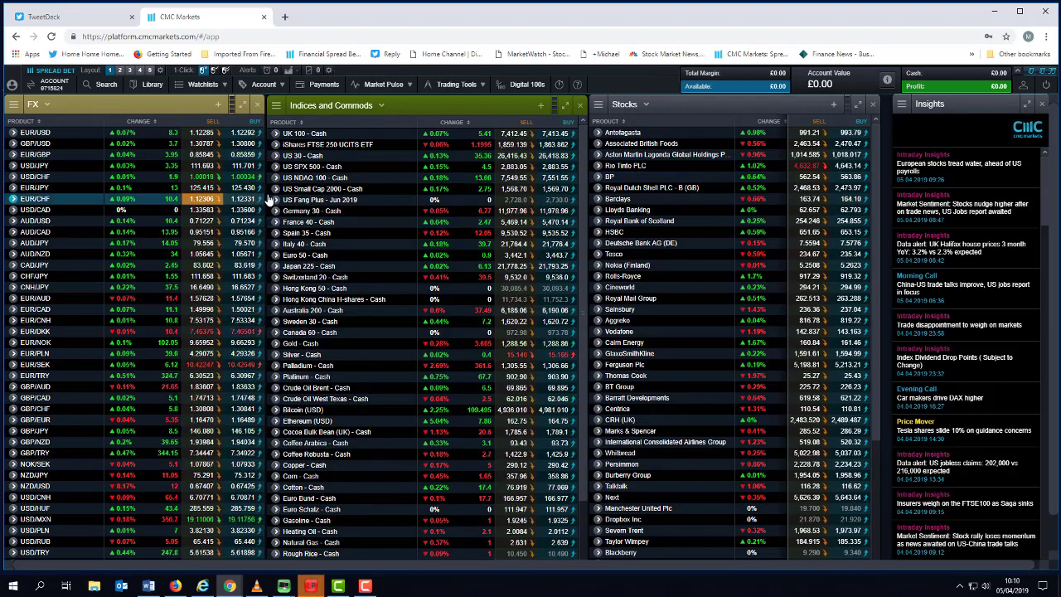
# Open the US SPX 500 - Cash chart, enlarge its window and show 11 months of daily prices
pyautogui.click(308, 166)
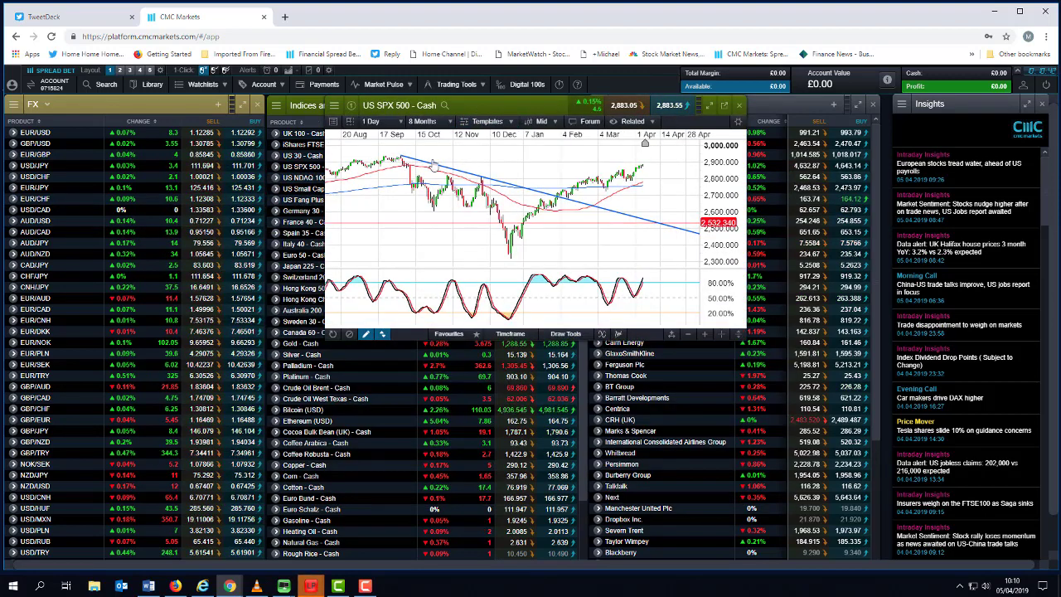
pyautogui.moveTo(482, 114); pyautogui.dragTo(316, 196)
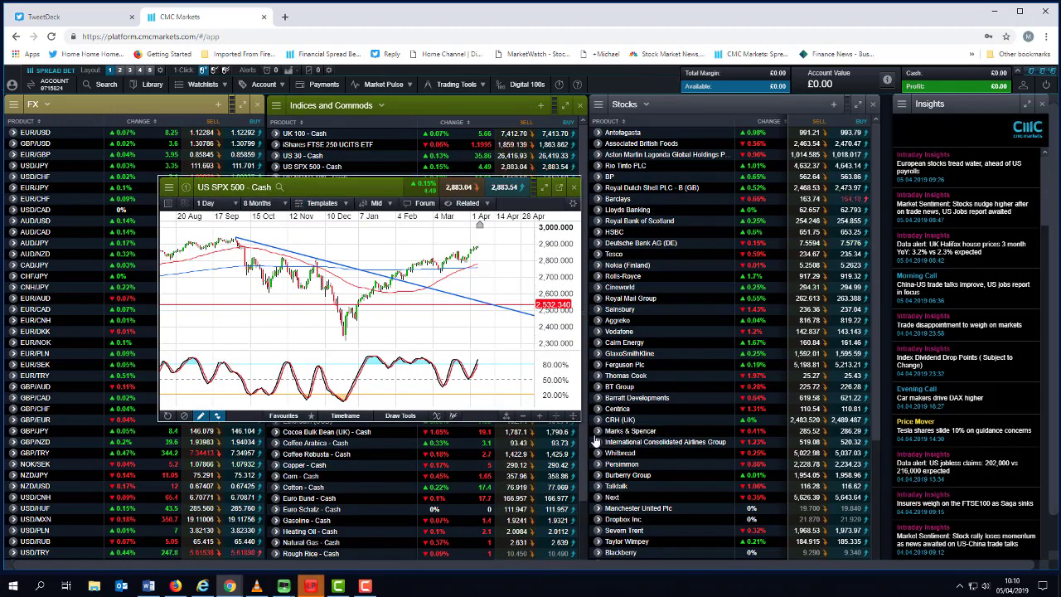
pyautogui.moveTo(580, 421); pyautogui.dragTo(755, 522)
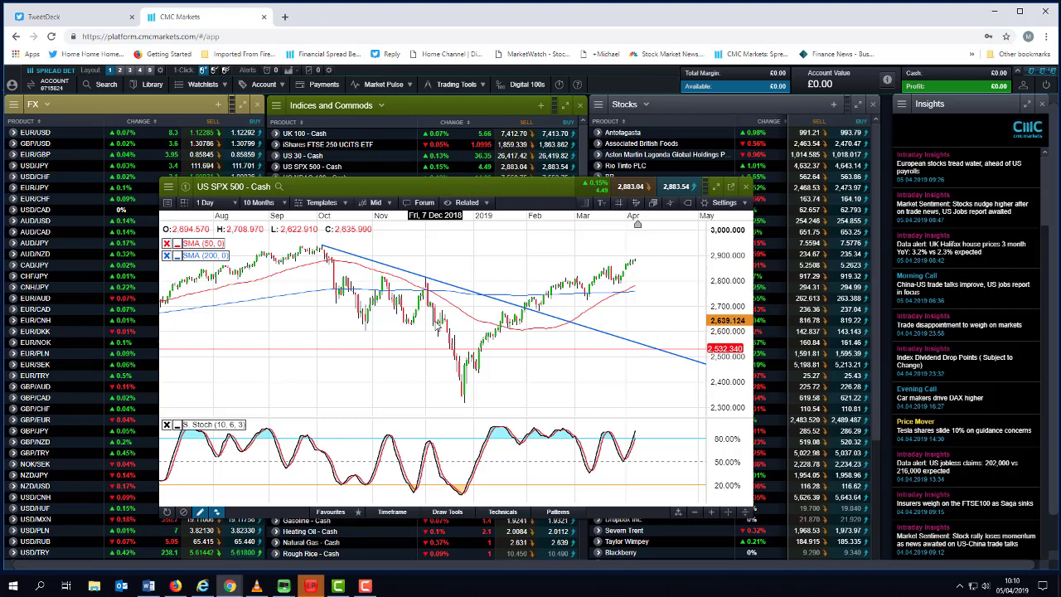
pyautogui.scroll(-2, 437, 329)
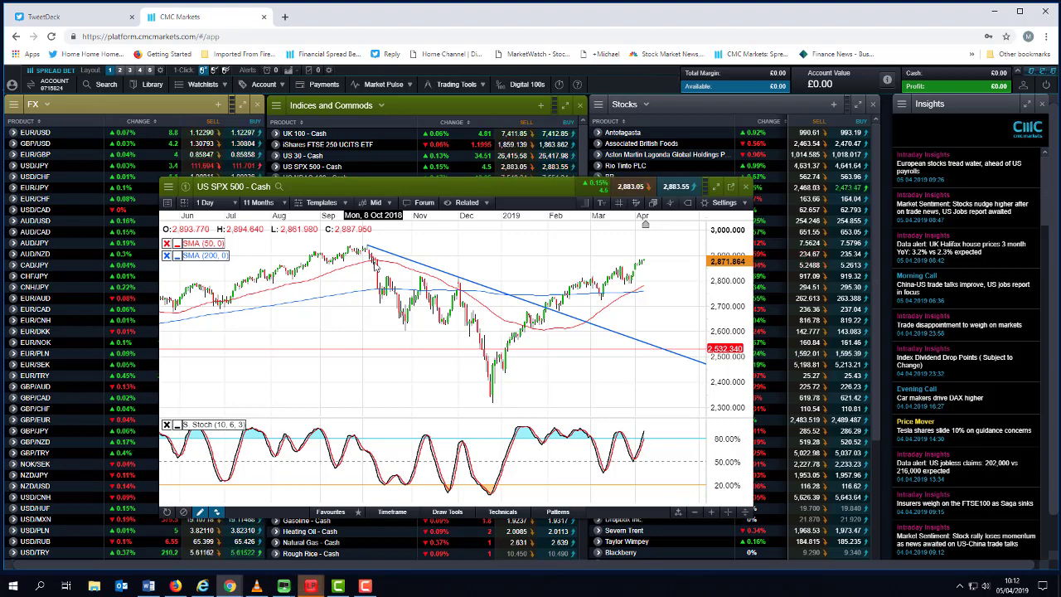
# Close the US SPX 500 chart and check the DXY dollar index chart in Bloomberg before returning to CMC Markets
pyautogui.click(748, 187)
pyautogui.click(283, 586)
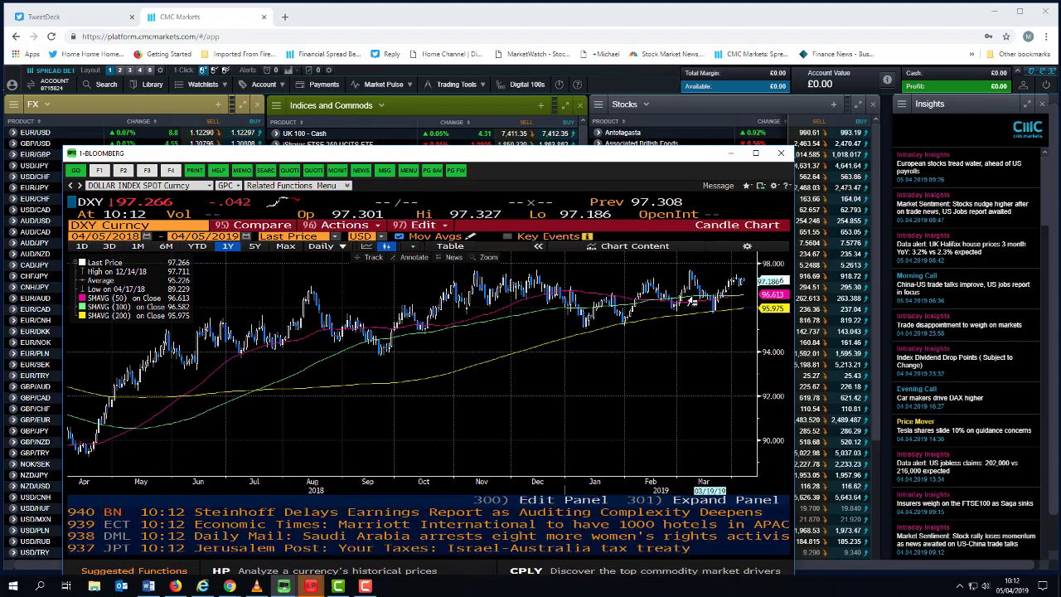
pyautogui.hotkey('alt', 'Tab')
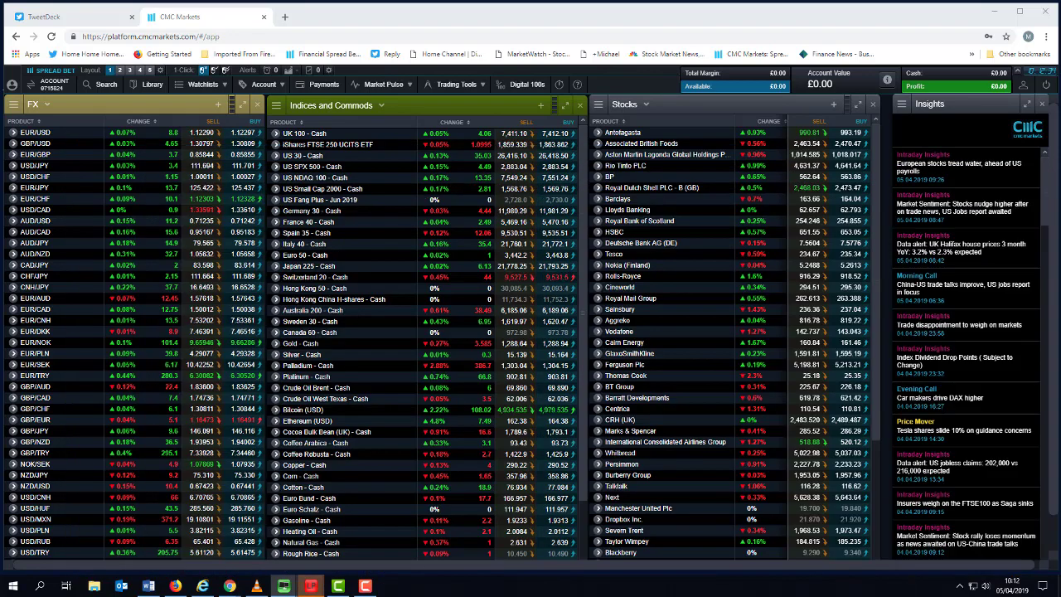
# Open the EUR/USD chart from the FX watchlist, show 12 months of daily prices and enlarge its window
pyautogui.click(29, 136)
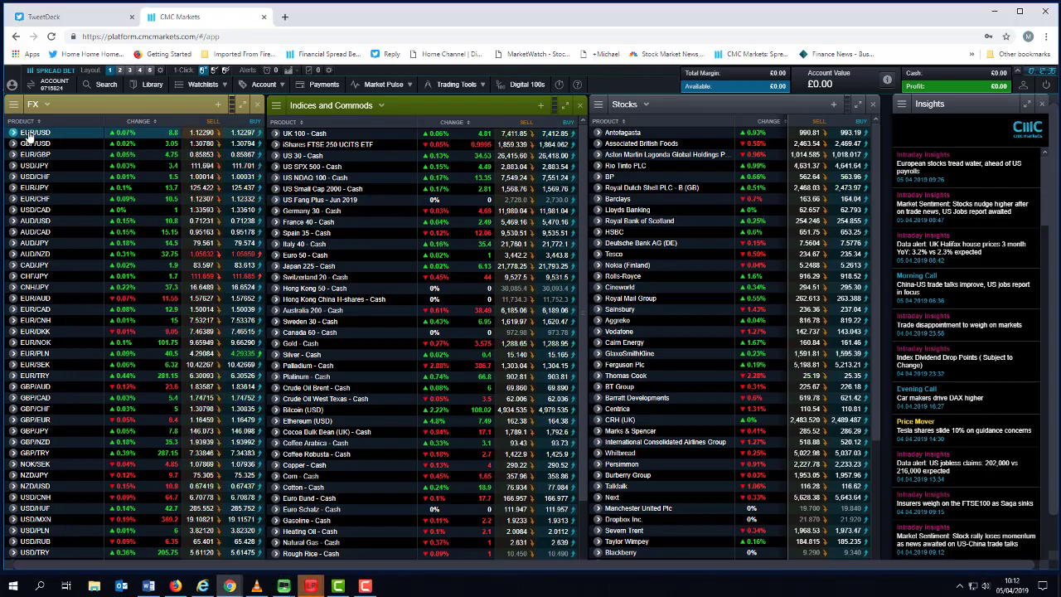
pyautogui.moveTo(29, 135); pyautogui.dragTo(396, 287)
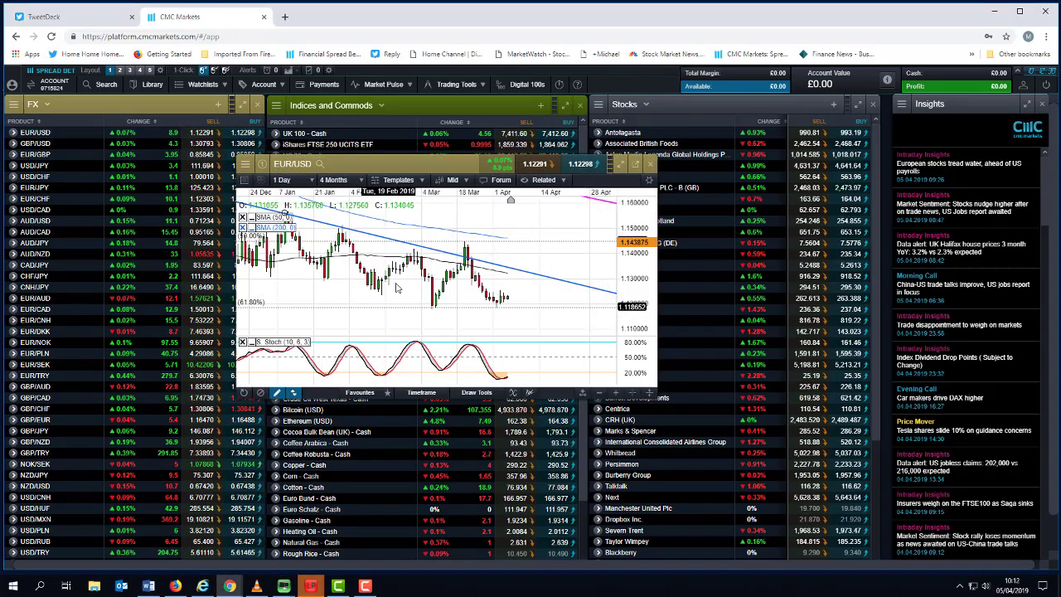
pyautogui.scroll(-8, 396, 287)
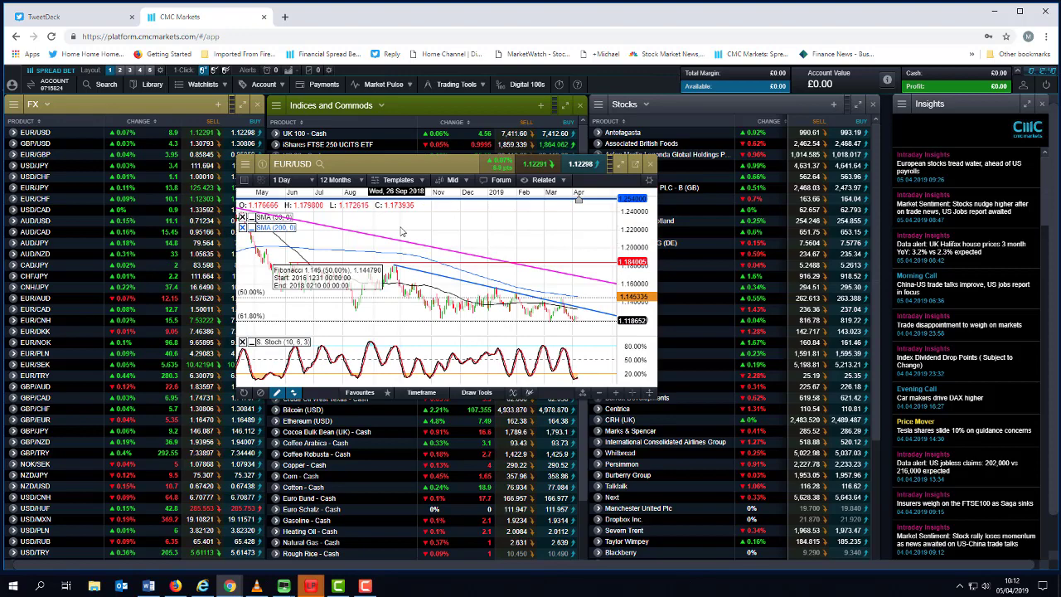
pyautogui.moveTo(415, 163); pyautogui.dragTo(325, 194)
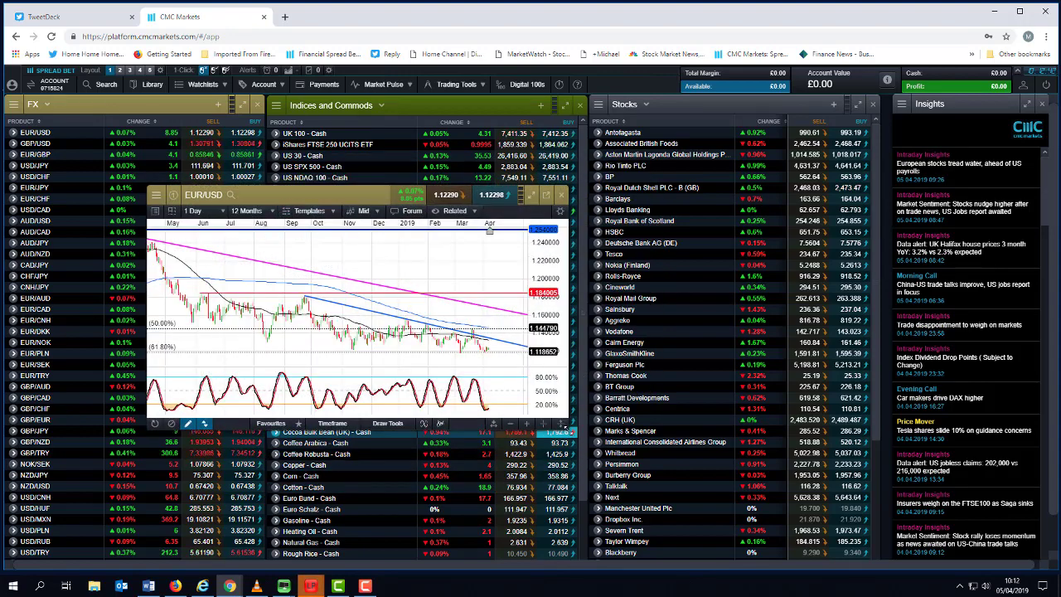
pyautogui.moveTo(570, 432); pyautogui.dragTo(804, 535)
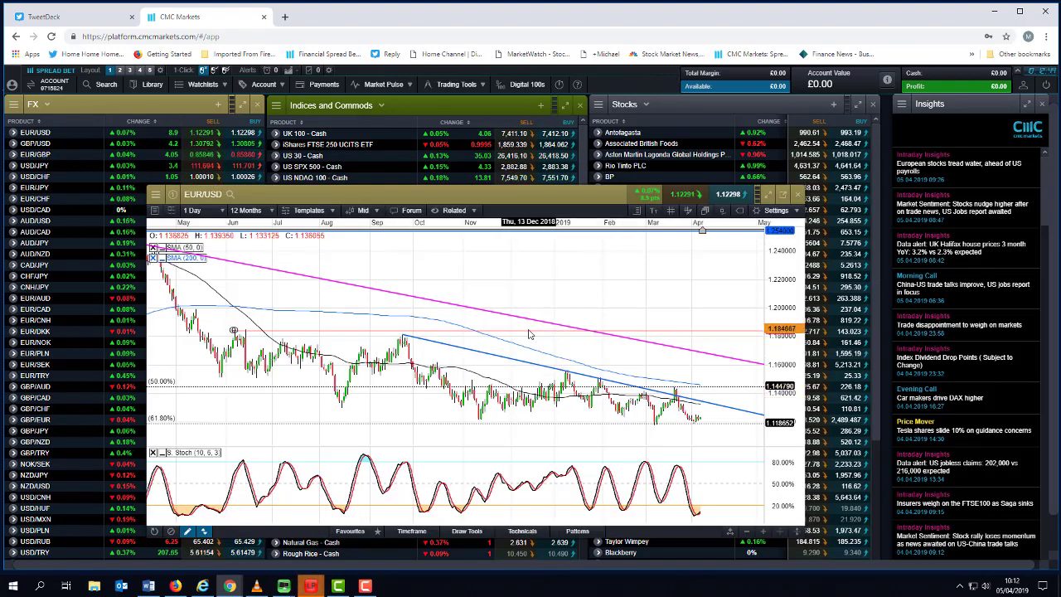
# Examine recent EUR/USD price action near the 61.80% Fibonacci level over about 8 months, and close the chart
pyautogui.scroll(5, 531, 334)
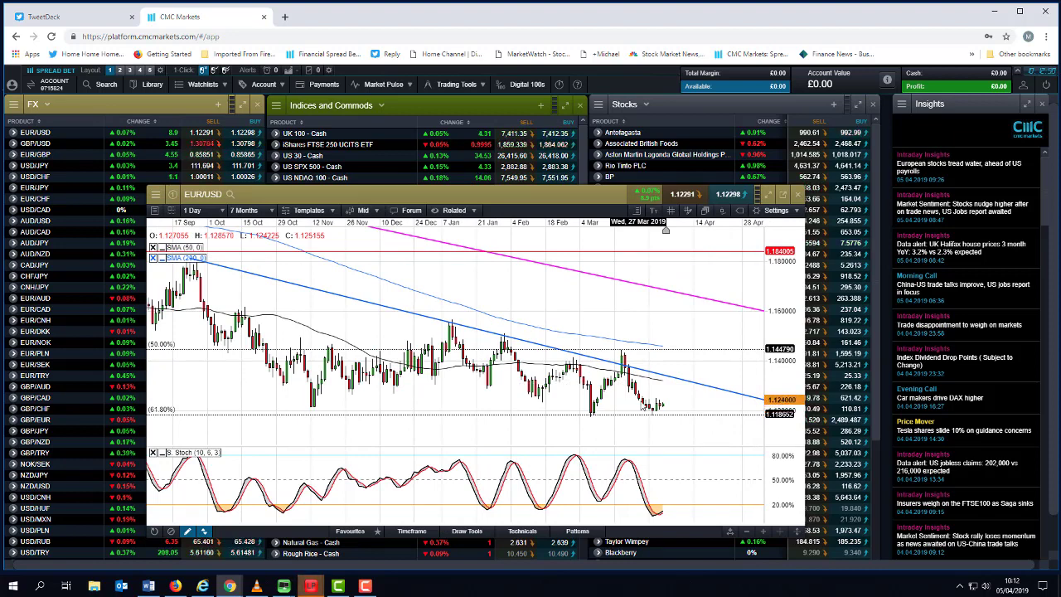
pyautogui.scroll(-1, 671, 401)
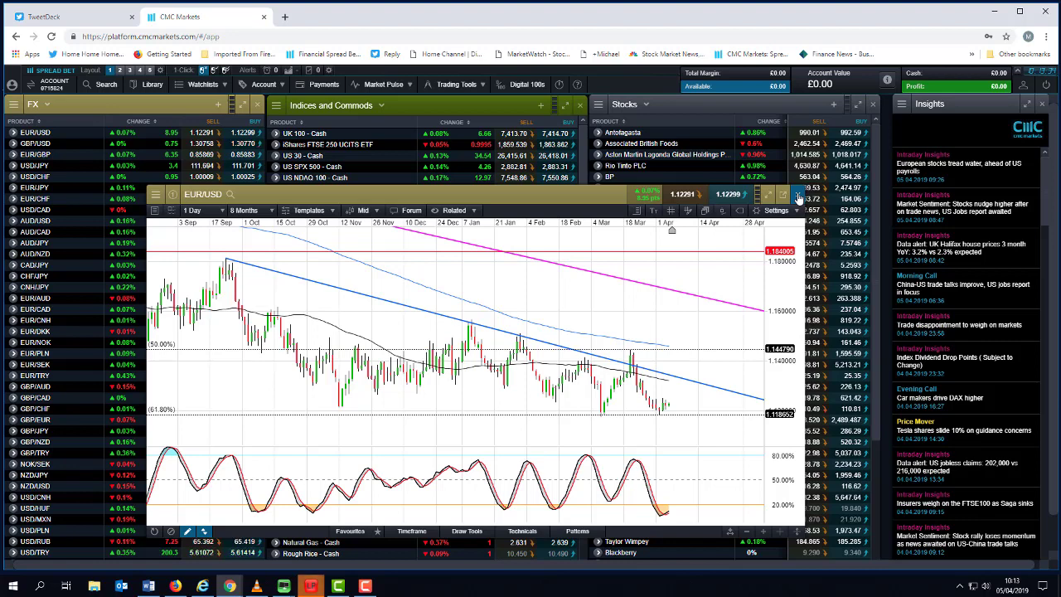
pyautogui.click(798, 195)
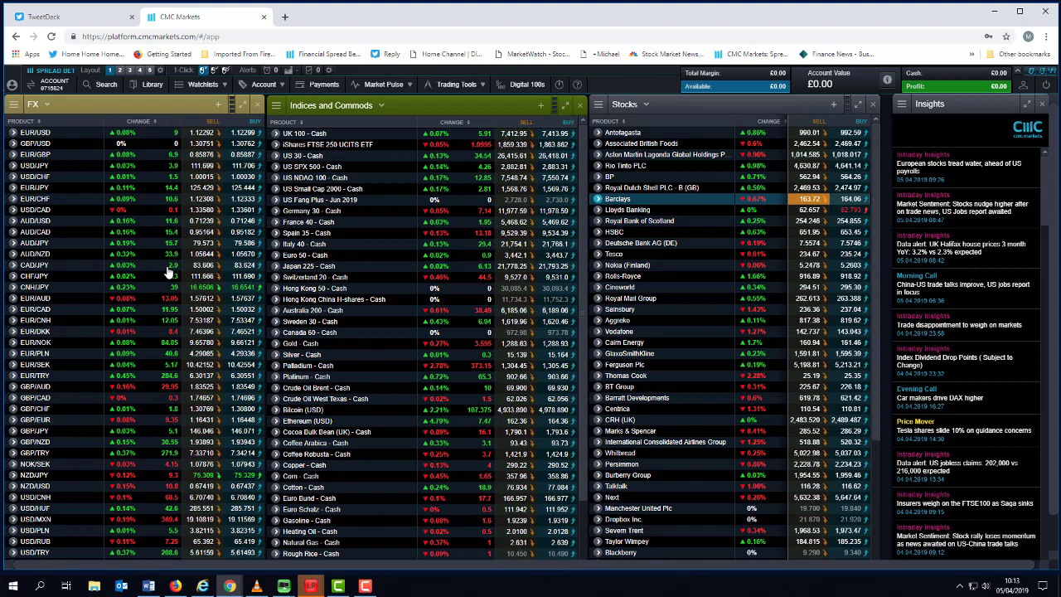
# Open the GBP/USD chart from the FX watchlist, enlarge its window and examine 7 to 9 months of daily prices
pyautogui.click(29, 146)
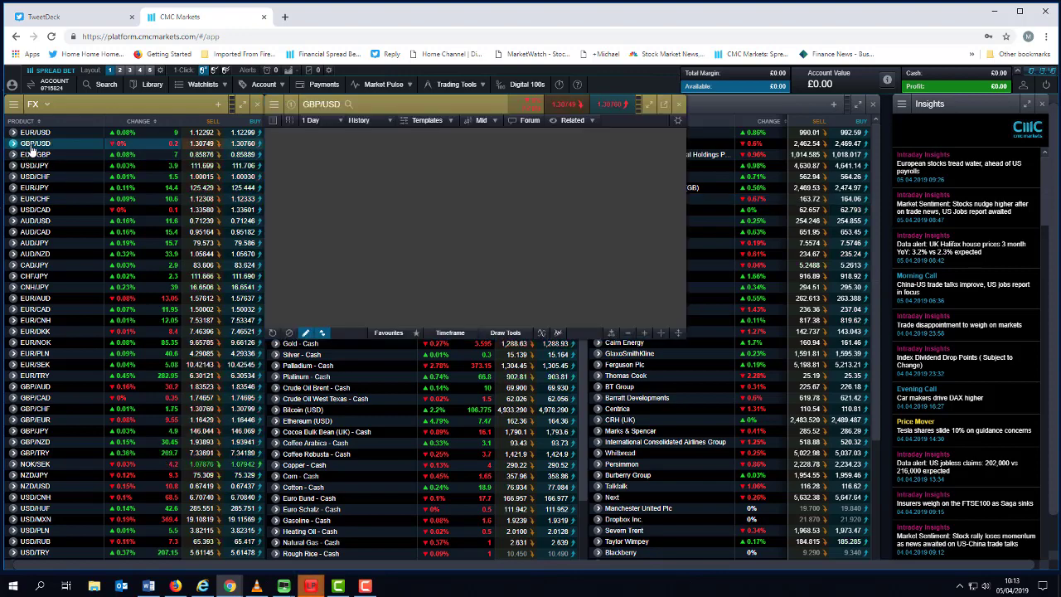
pyautogui.moveTo(420, 98); pyautogui.dragTo(357, 173)
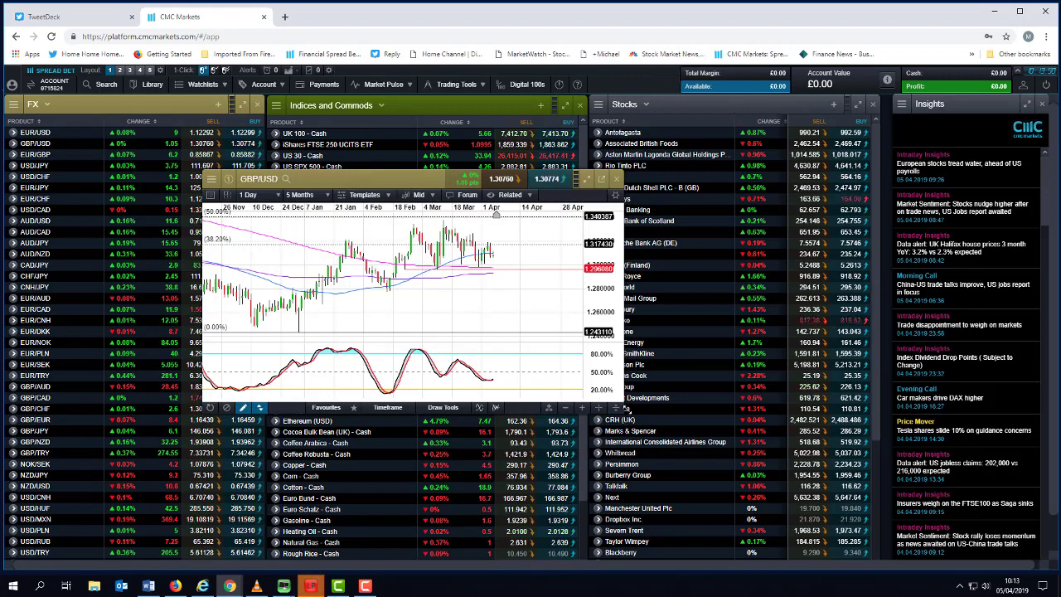
pyautogui.moveTo(621, 413); pyautogui.dragTo(767, 501)
pyautogui.scroll(-3, 568, 334)
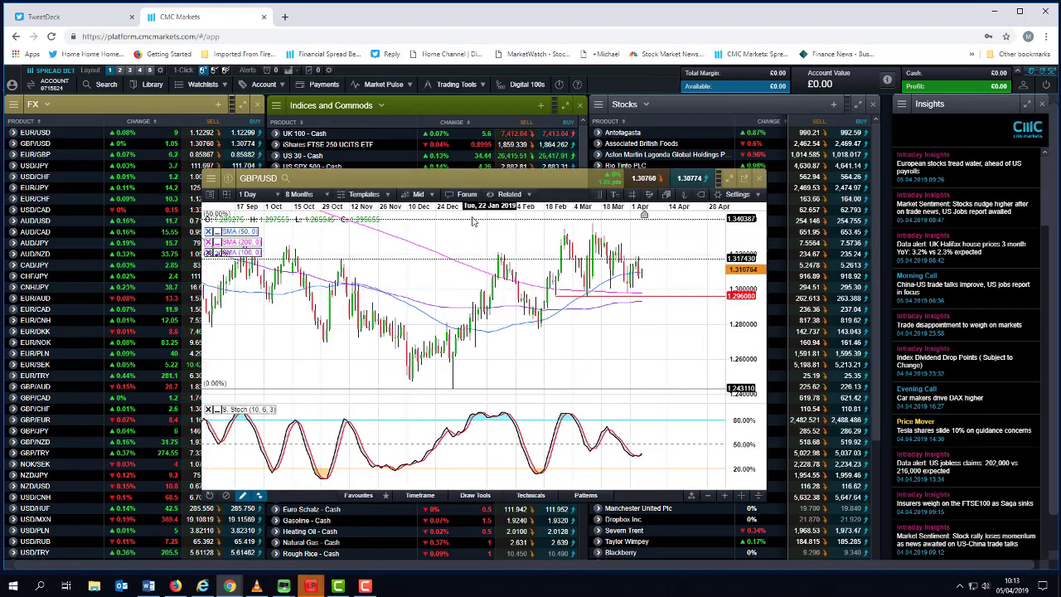
pyautogui.moveTo(473, 176); pyautogui.dragTo(438, 170)
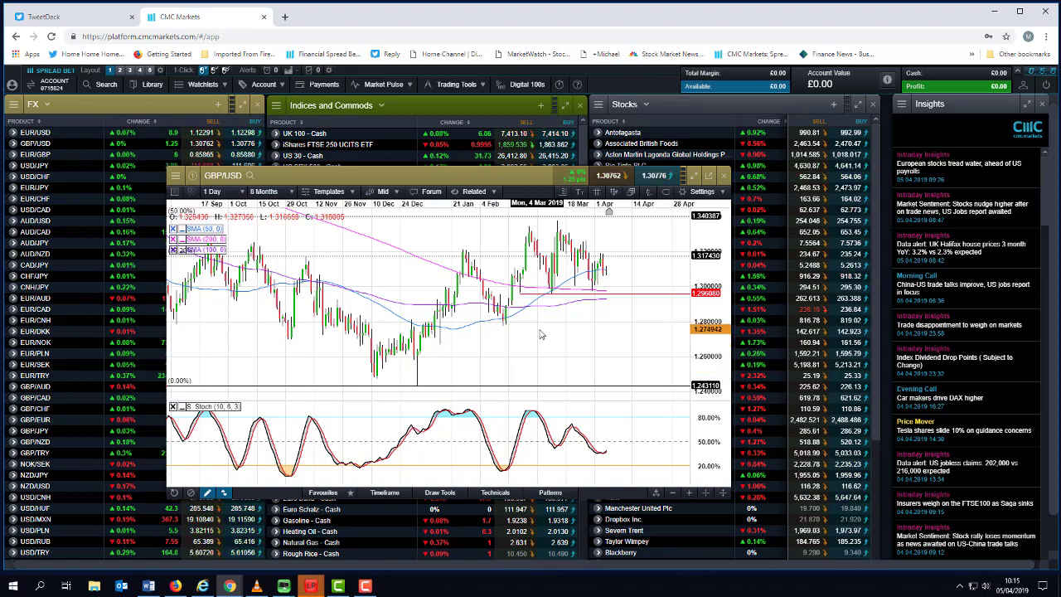
pyautogui.scroll(-2, 543, 325)
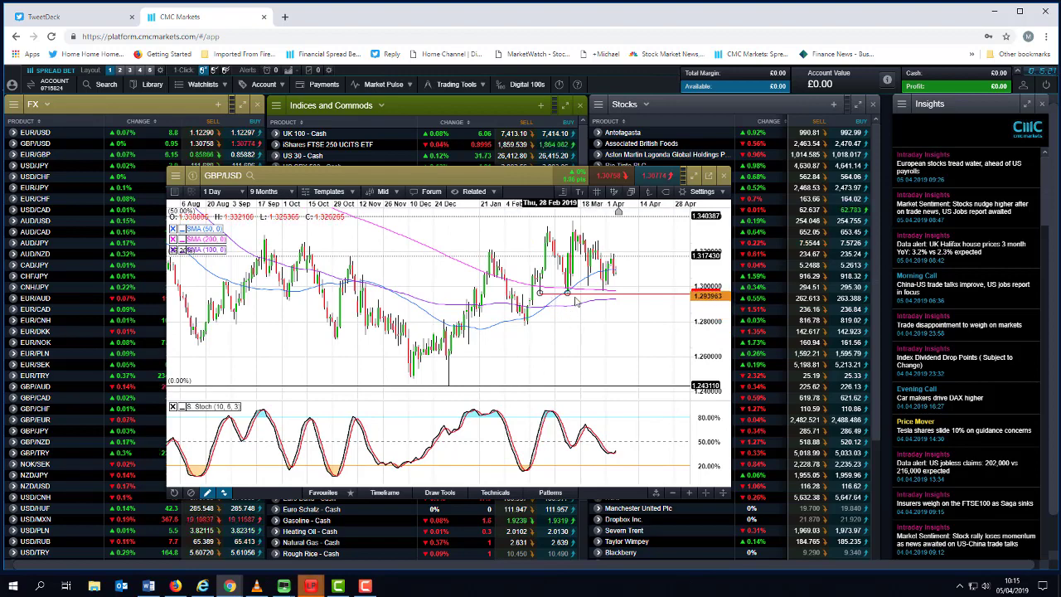
pyautogui.scroll(2, 568, 340)
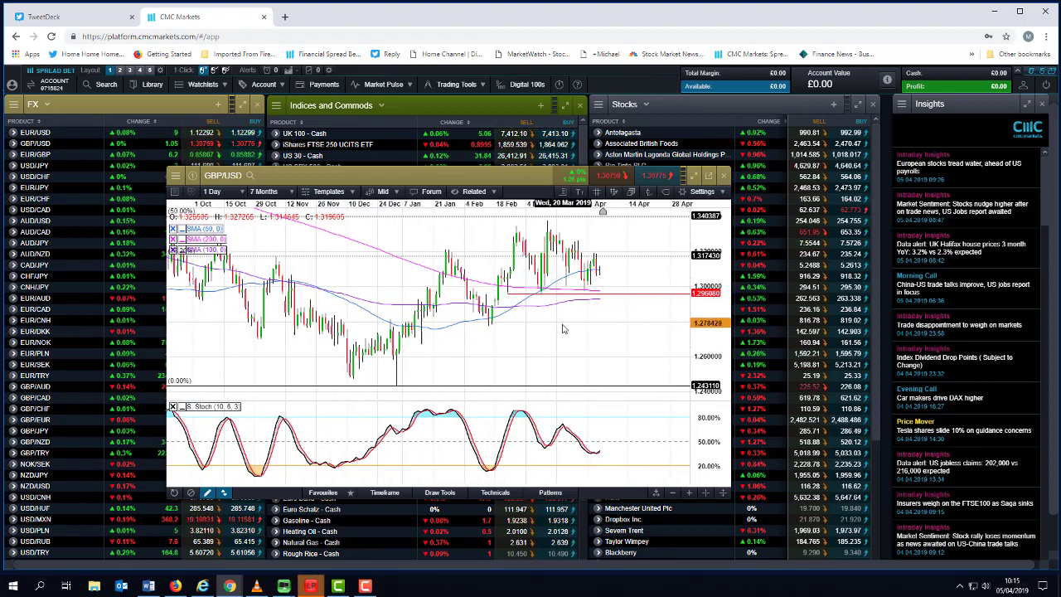
# Examine the last 6 to 7 months of daily GBP/USD prices and close the chart
pyautogui.scroll(-3, 566, 333)
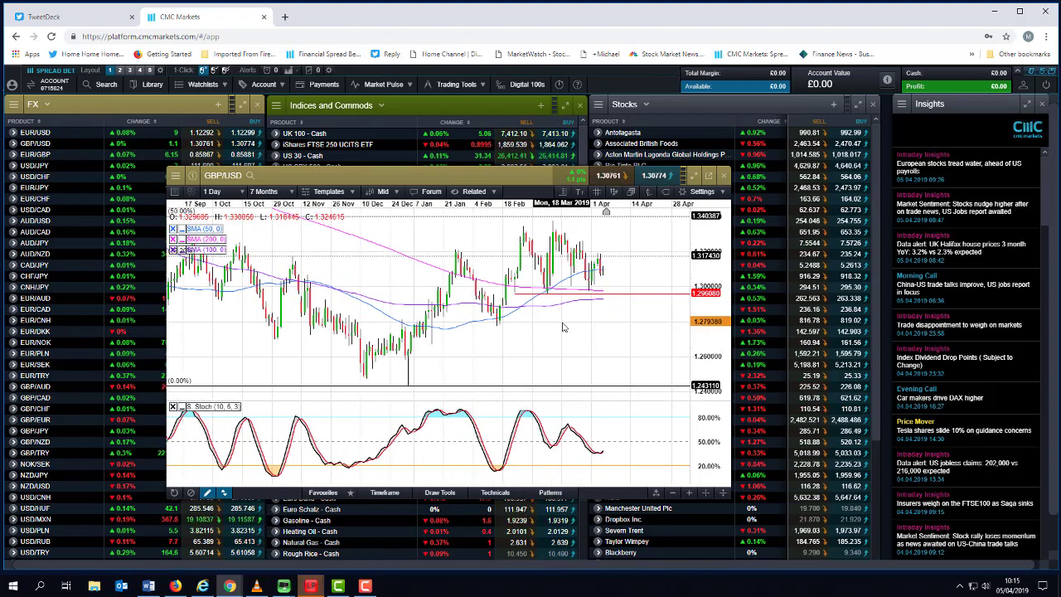
pyautogui.scroll(1, 563, 327)
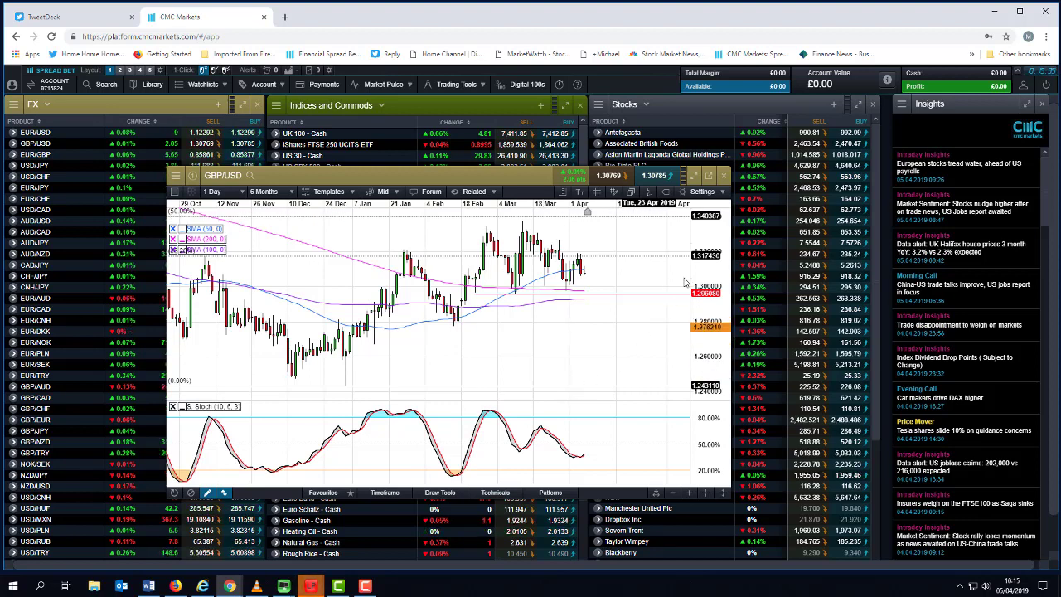
pyautogui.click(724, 175)
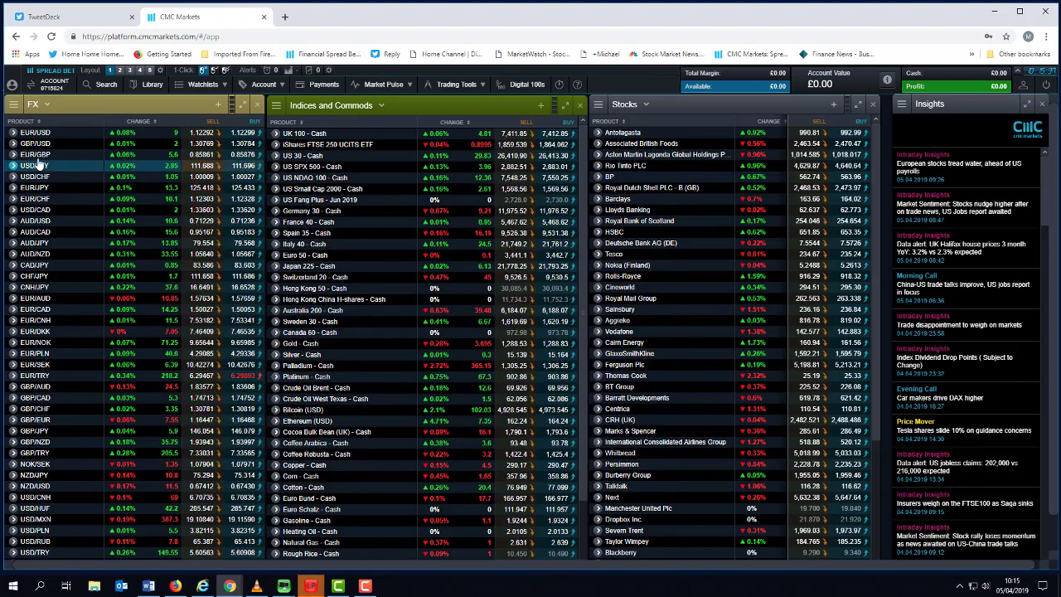
# Open the EUR/GBP chart from the FX watchlist, move it clear of the watchlist prices and enlarge its window
pyautogui.click(116, 154)
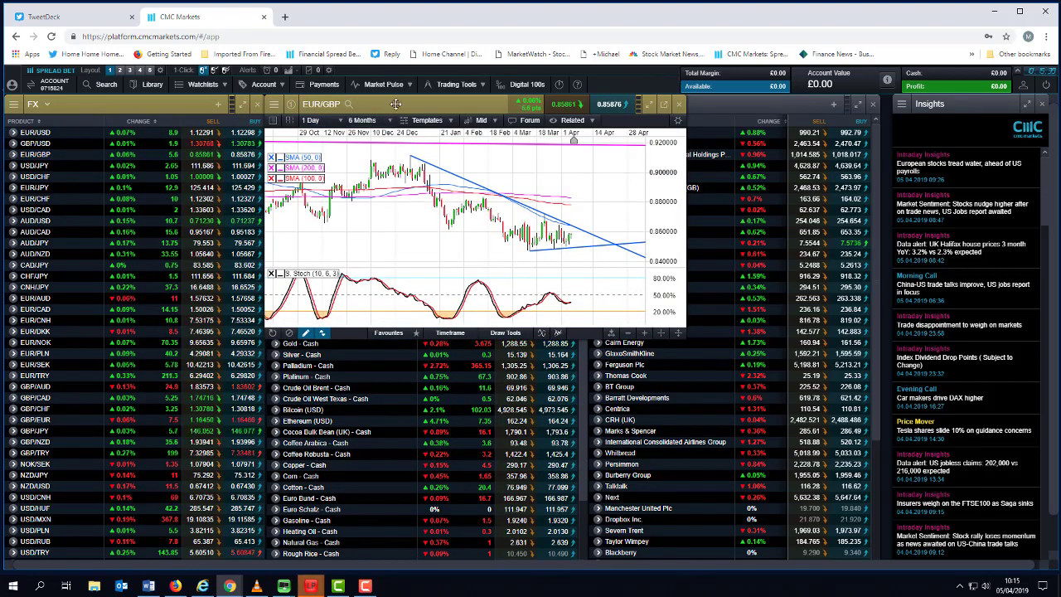
pyautogui.moveTo(274, 123); pyautogui.dragTo(211, 209)
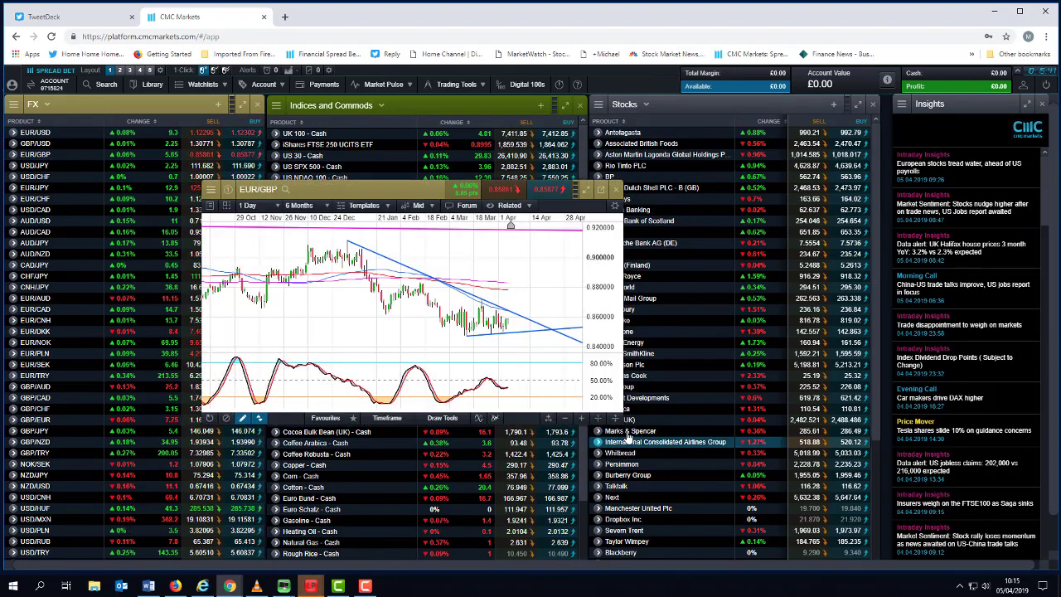
pyautogui.moveTo(620, 422); pyautogui.dragTo(825, 514)
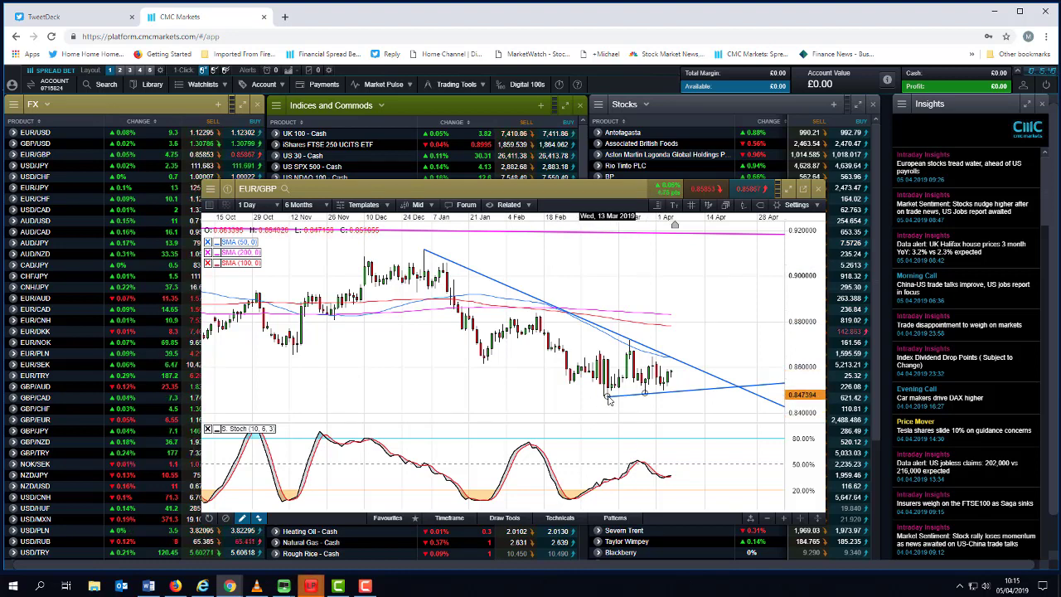
# Examine EUR/GBP daily prices between the two converging blue trendlines over 5 to 6 months, and close the chart
pyautogui.scroll(1, 614, 401)
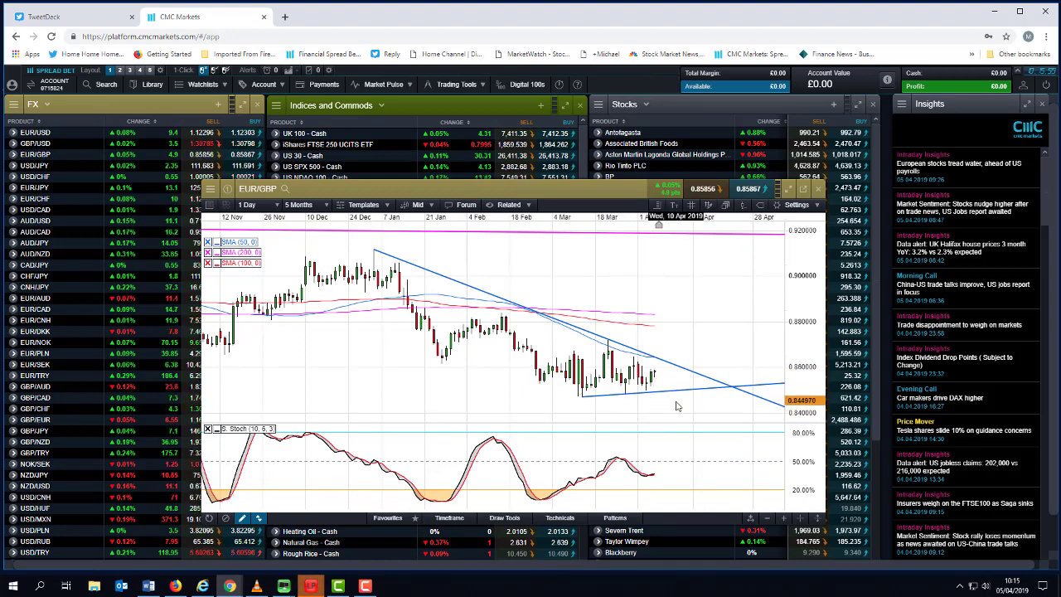
pyautogui.scroll(-1, 729, 274)
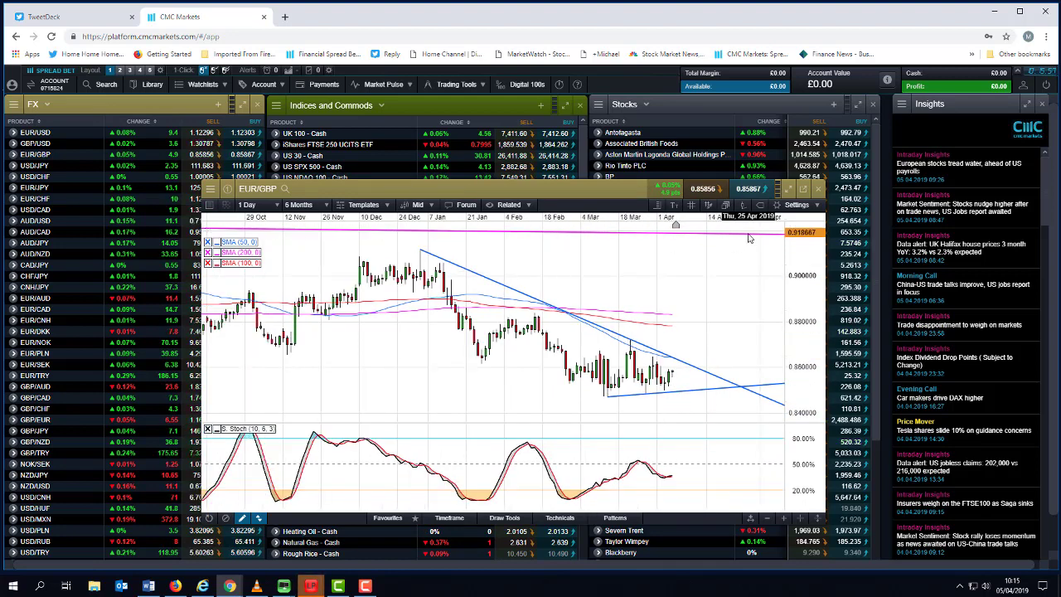
pyautogui.click(819, 191)
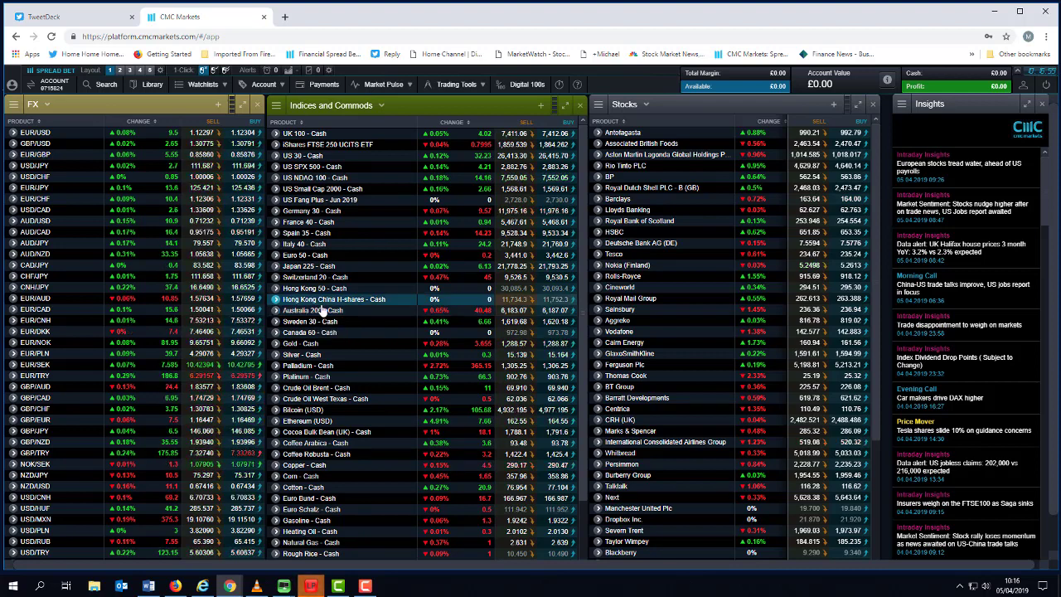
# Open the UK 100 - Cash chart from the Indices and Commods watchlist and enlarge its window
pyautogui.click(314, 139)
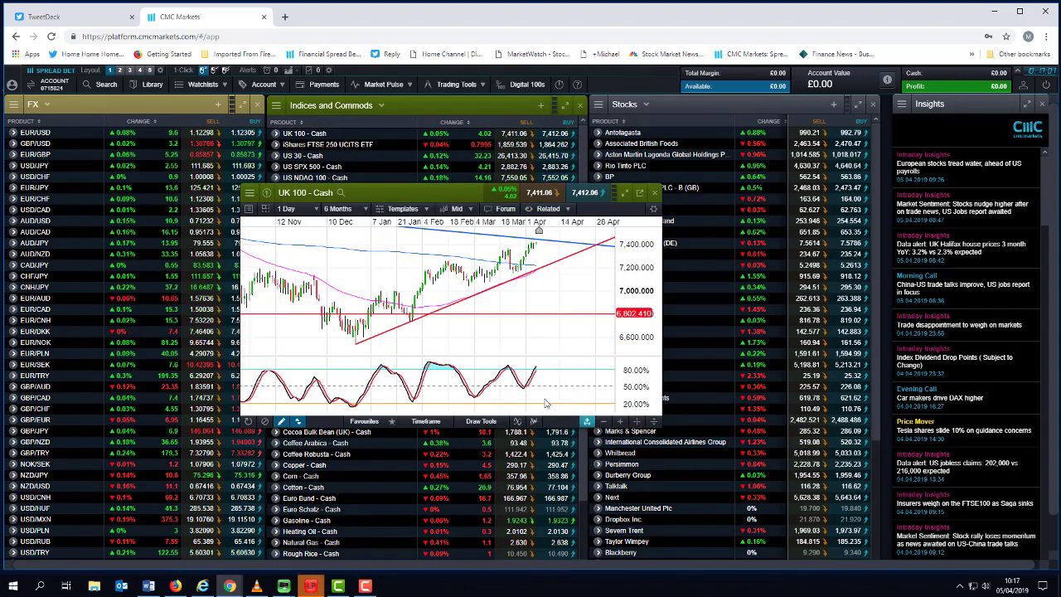
pyautogui.moveTo(441, 191); pyautogui.dragTo(416, 192)
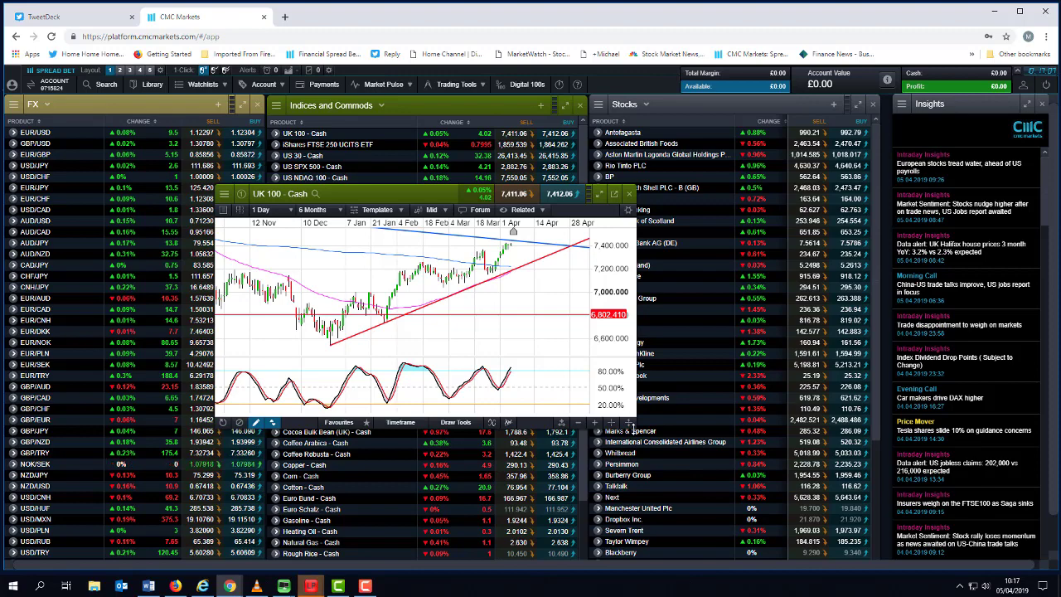
pyautogui.moveTo(631, 426); pyautogui.dragTo(688, 487)
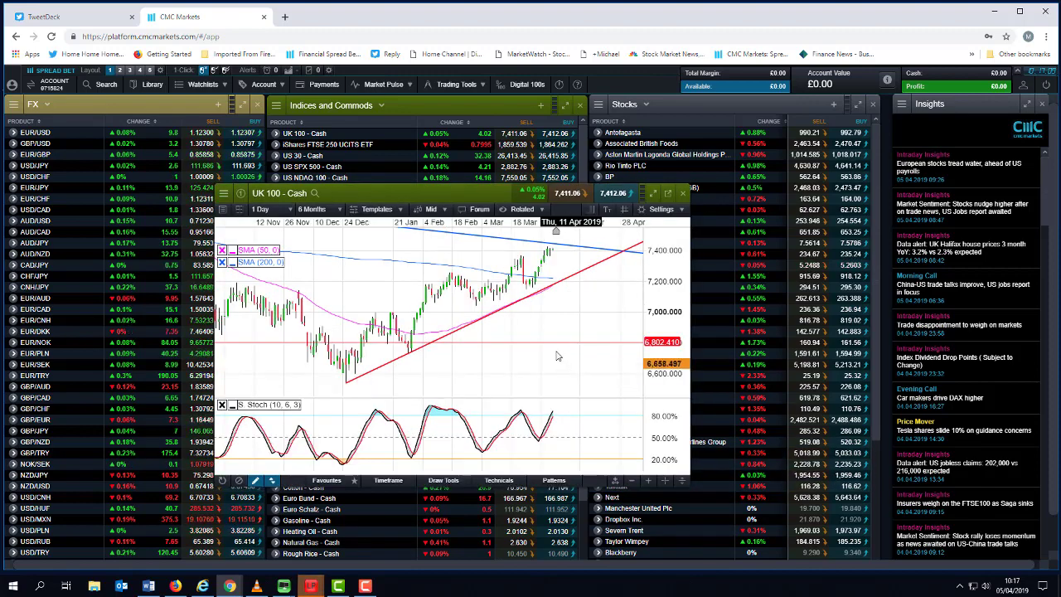
# Compare UK 100 daily prices against the blue and red trendlines over ranges from 7 months to 2 years, and close the chart
pyautogui.scroll(-8, 557, 357)
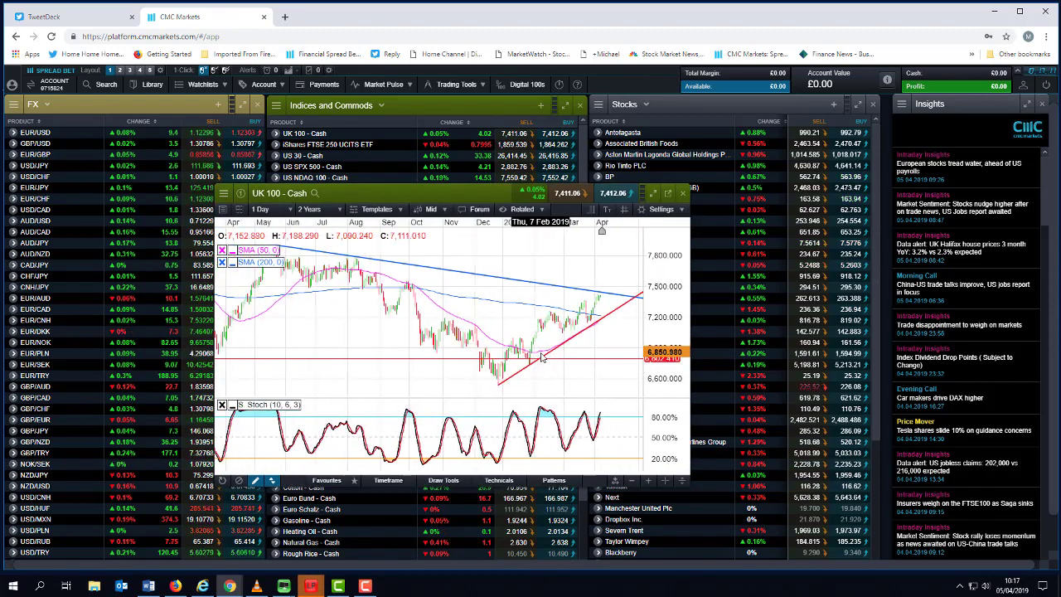
pyautogui.scroll(5, 541, 357)
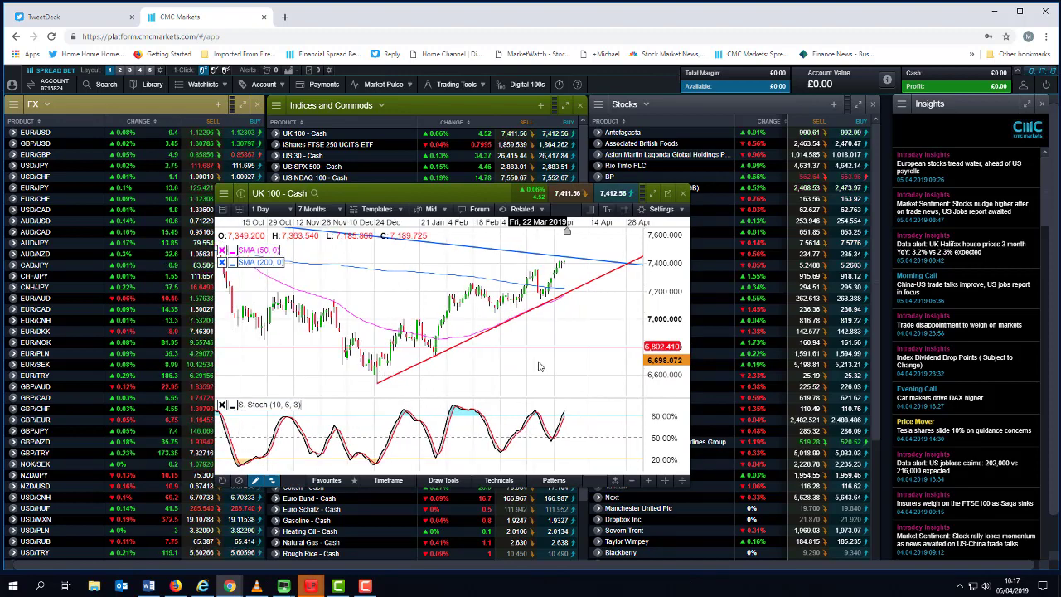
pyautogui.scroll(-7, 538, 365)
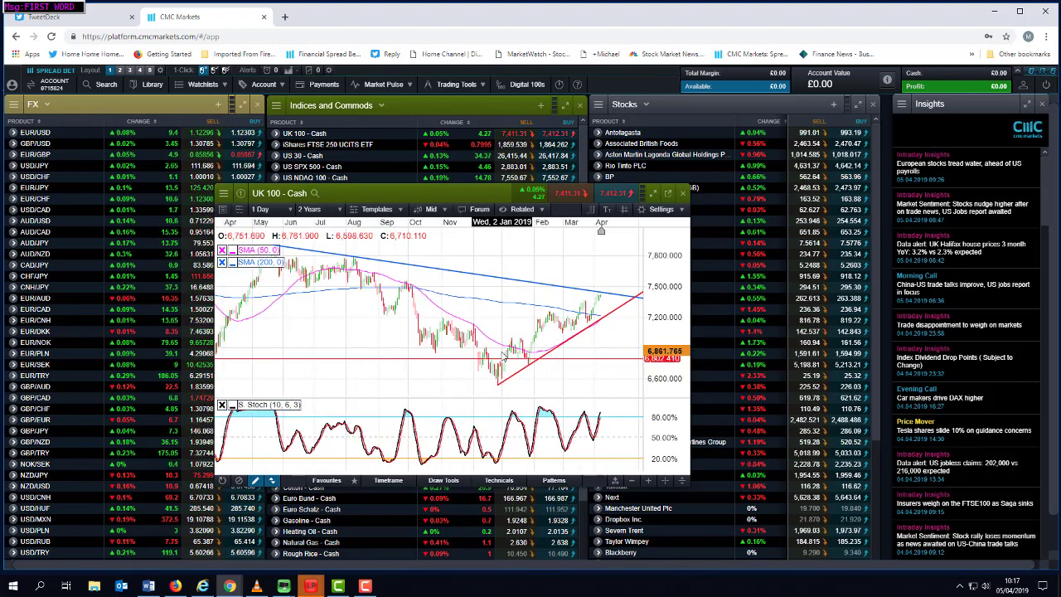
pyautogui.scroll(3, 502, 356)
pyautogui.scroll(1, 504, 355)
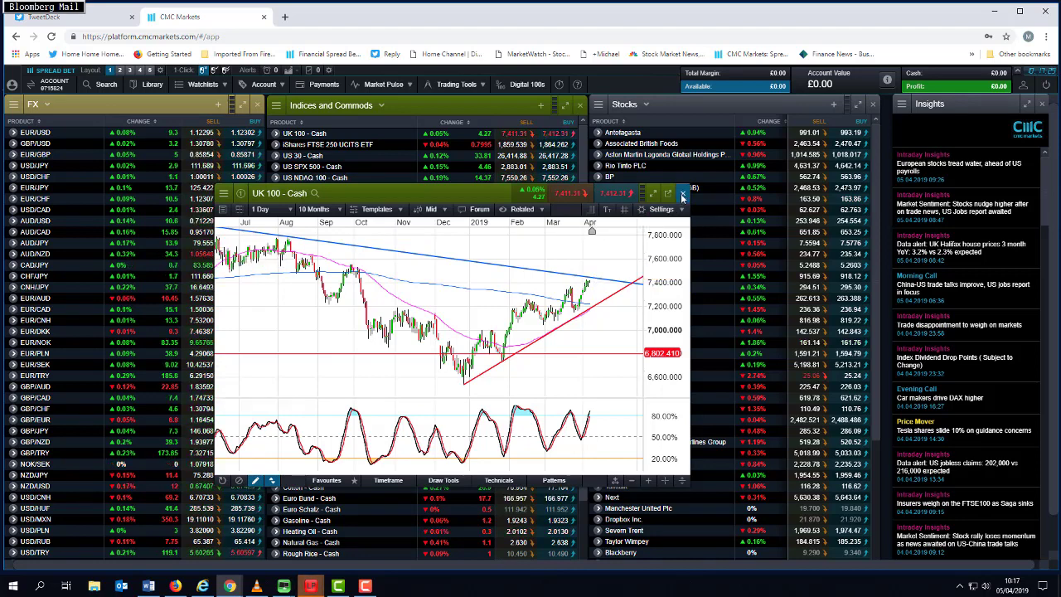
pyautogui.click(682, 194)
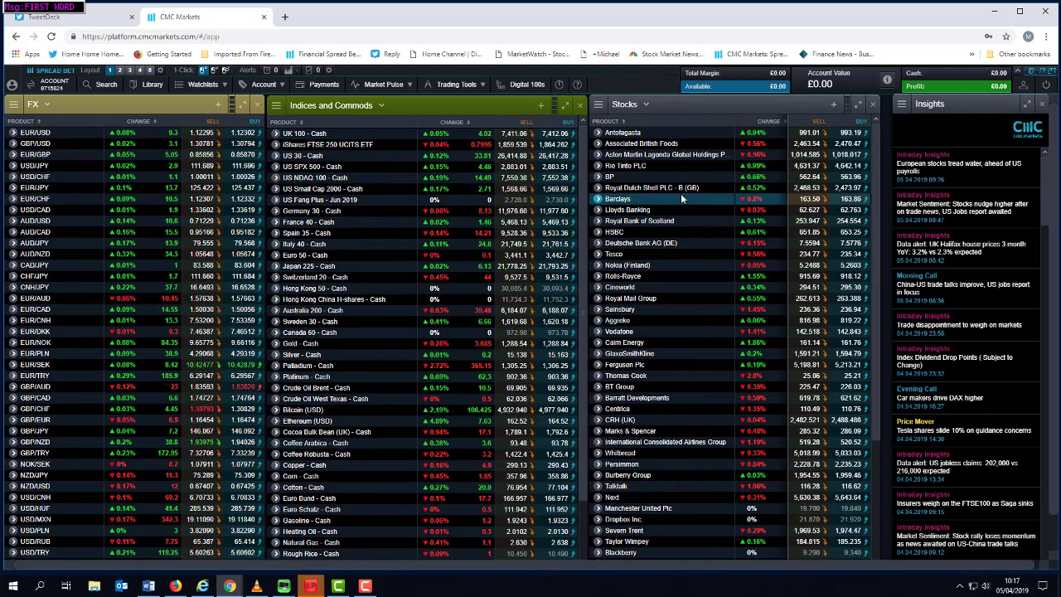